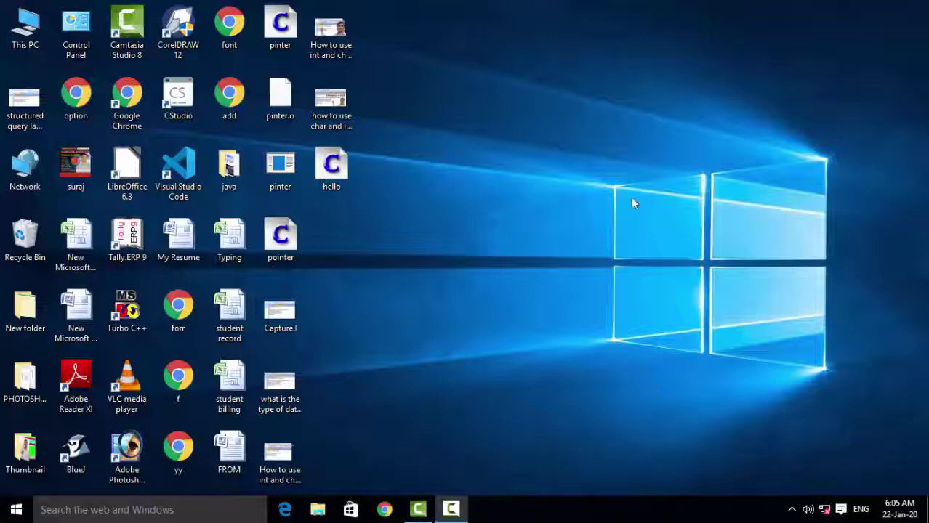
- Refresh the Windows desktop four times, then bring up the Start menu
{"action": "right_click", "coordinate": [532, 160]}
{"action": "left_click", "coordinate": [556, 202]}
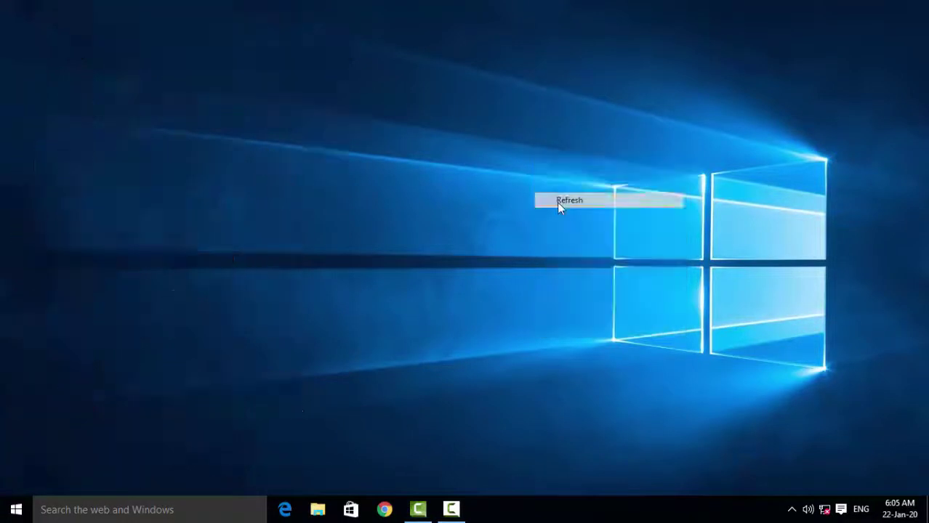
{"action": "right_click", "coordinate": [557, 202]}
{"action": "left_click", "coordinate": [584, 244]}
{"action": "right_click", "coordinate": [582, 237]}
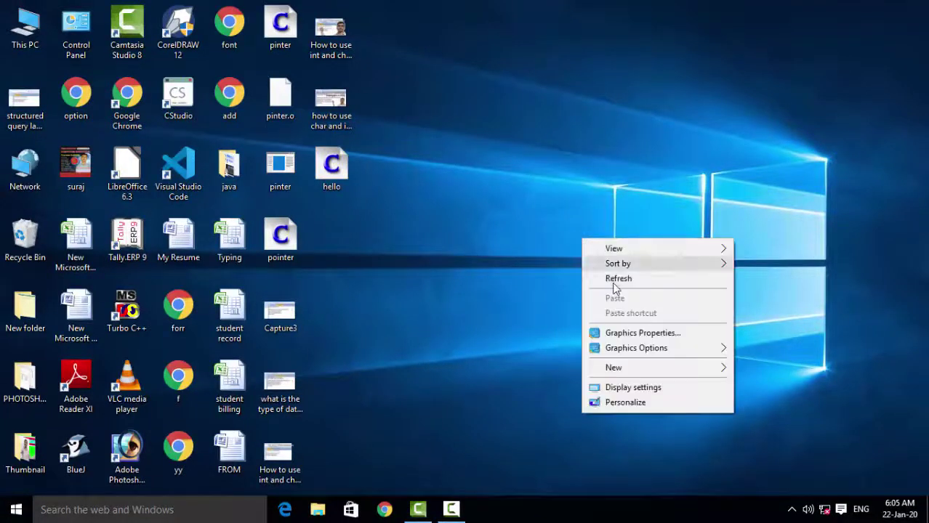
{"action": "left_click", "coordinate": [612, 282]}
{"action": "right_click", "coordinate": [606, 284]}
{"action": "left_click", "coordinate": [629, 323]}
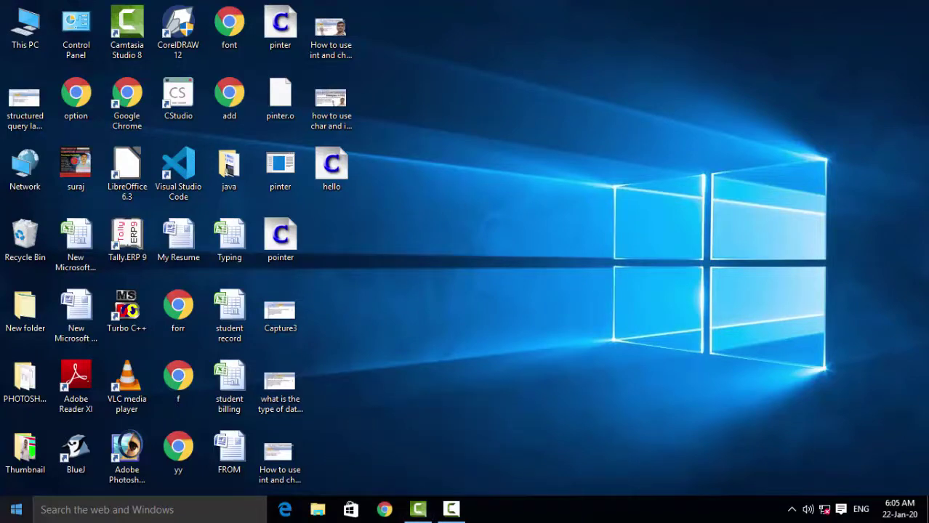
{"action": "left_click", "coordinate": [16, 509]}
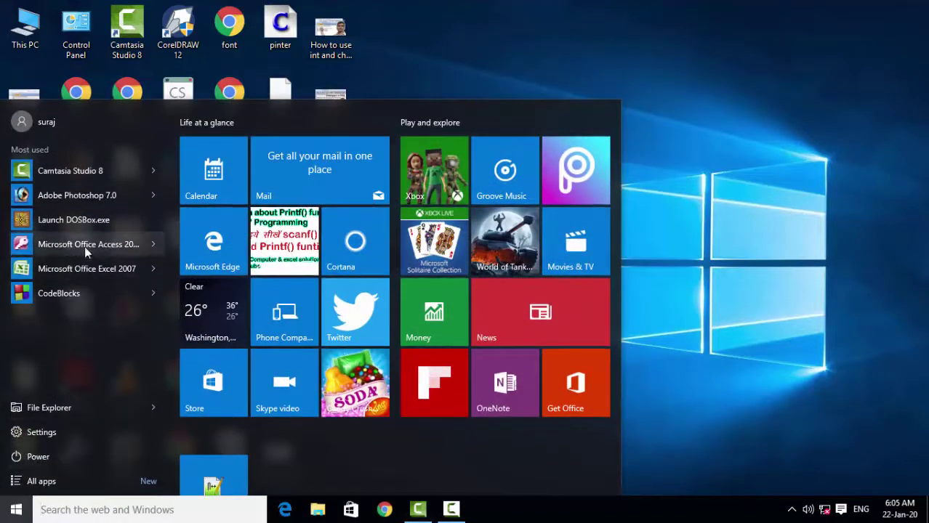
- Launch Access 2007 and open the recent database Database56
{"action": "left_click", "coordinate": [85, 245]}
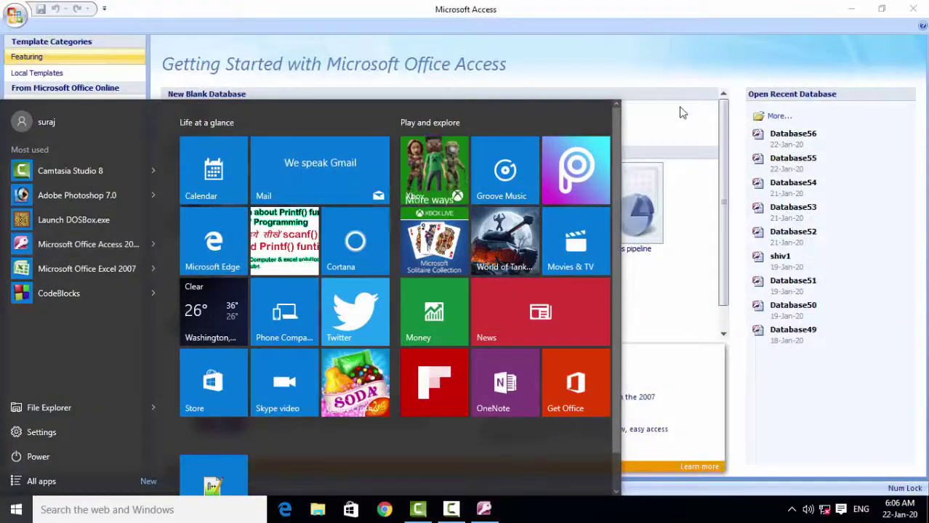
{"action": "left_click", "coordinate": [683, 120]}
{"action": "left_click", "coordinate": [827, 132]}
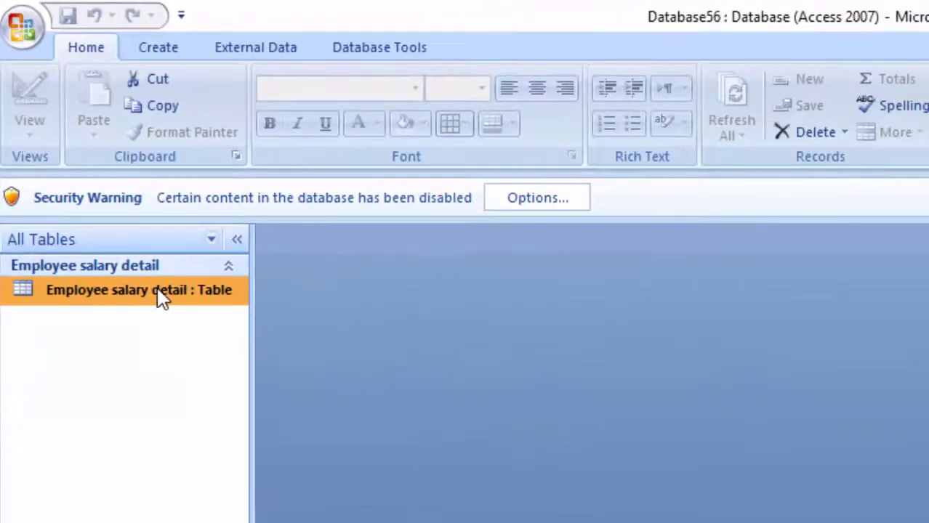
- Open the Employee salary detail table and widen the Employee name column to fit its header
{"action": "double_click", "coordinate": [160, 295]}
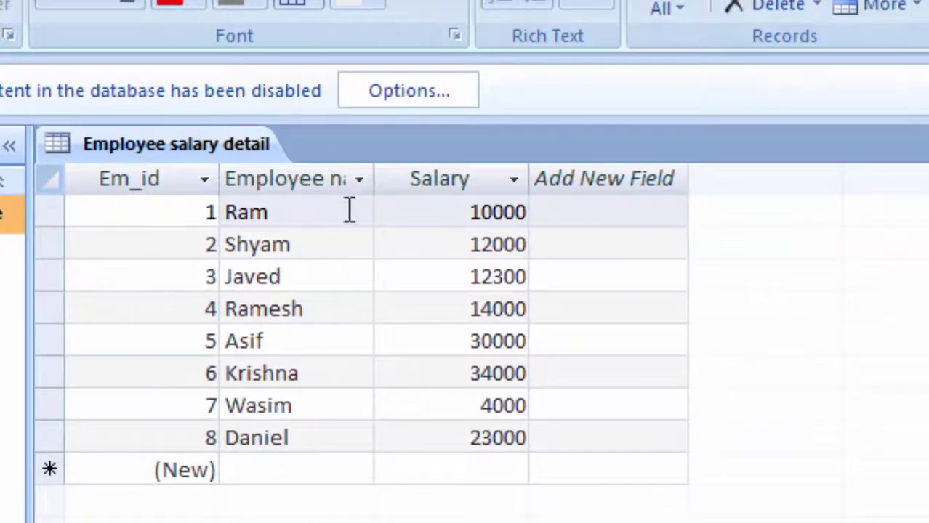
{"action": "double_click", "coordinate": [375, 178]}
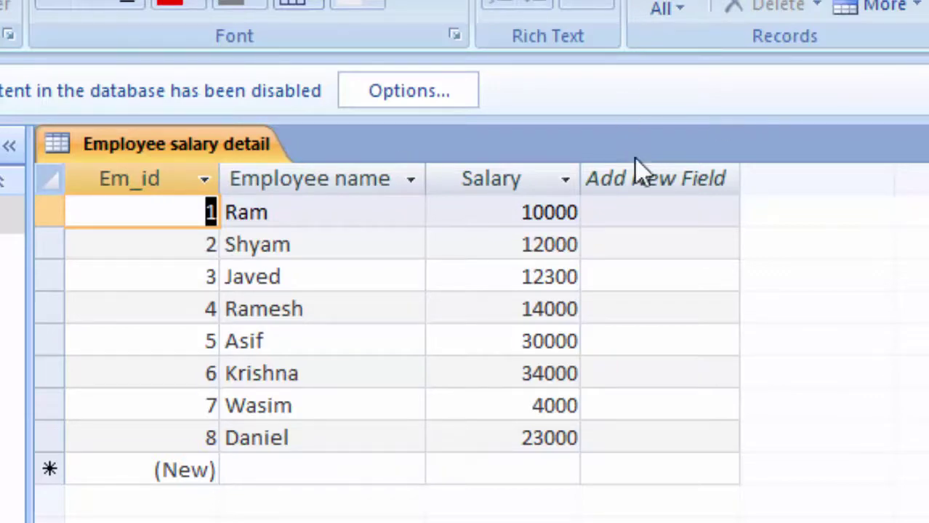
{"action": "left_click", "coordinate": [30, 102]}
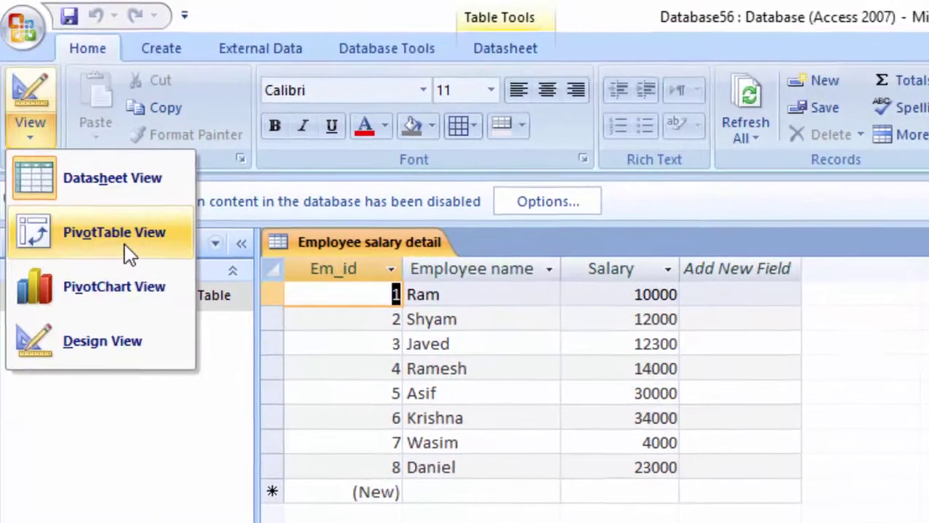
- Switch to PivotTable view and add Em_id, Employee name and Salary as detail fields
{"action": "left_click", "coordinate": [125, 245]}
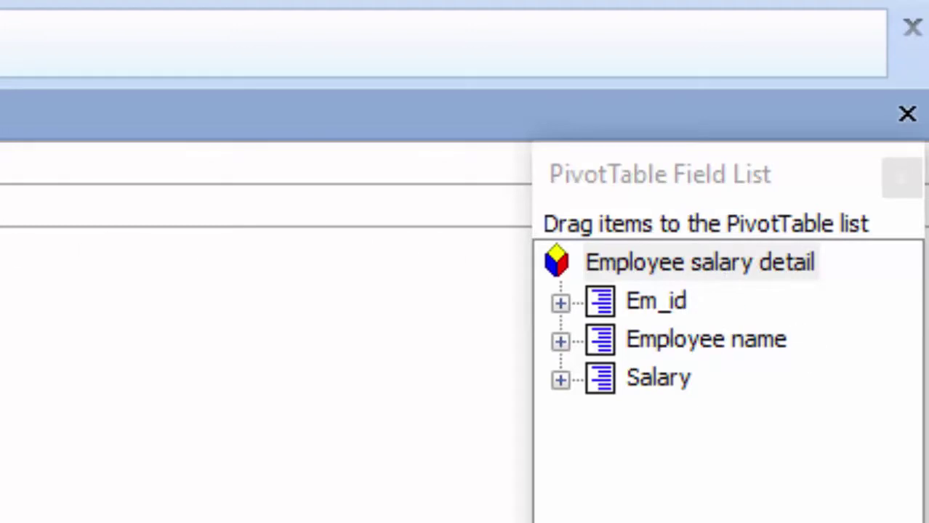
{"action": "left_click", "coordinate": [624, 309]}
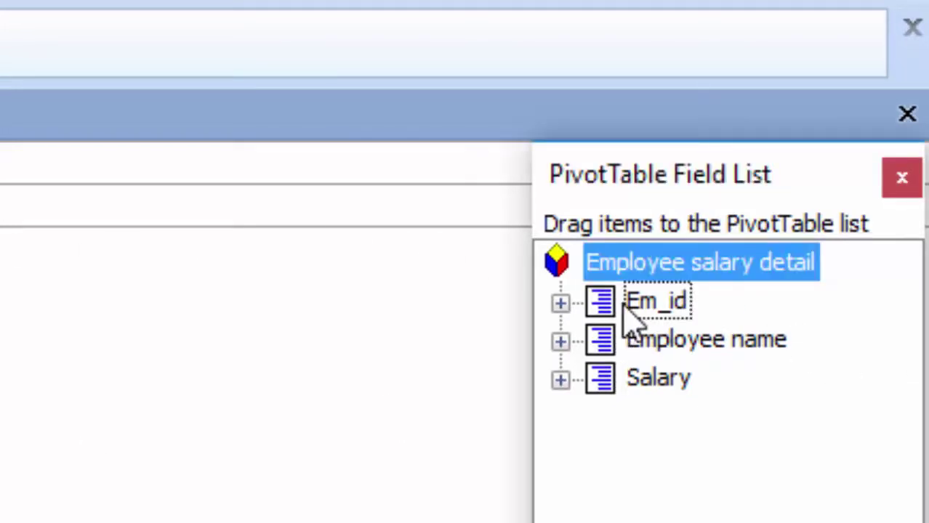
{"action": "mouse_move", "coordinate": [623, 306]}
{"action": "left_mouse_down"}
{"action": "mouse_move", "coordinate": [314, 230]}
{"action": "mouse_move", "coordinate": [103, 460]}
{"action": "mouse_move", "coordinate": [86, 456]}
{"action": "left_mouse_up"}
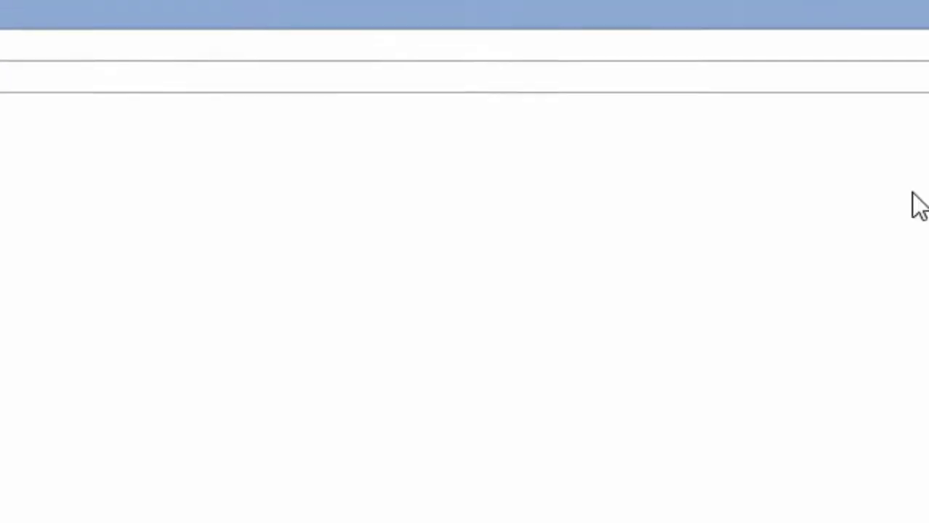
{"action": "mouse_move", "coordinate": [727, 226]}
{"action": "left_mouse_down"}
{"action": "mouse_move", "coordinate": [441, 259]}
{"action": "mouse_move", "coordinate": [153, 259]}
{"action": "left_mouse_up"}
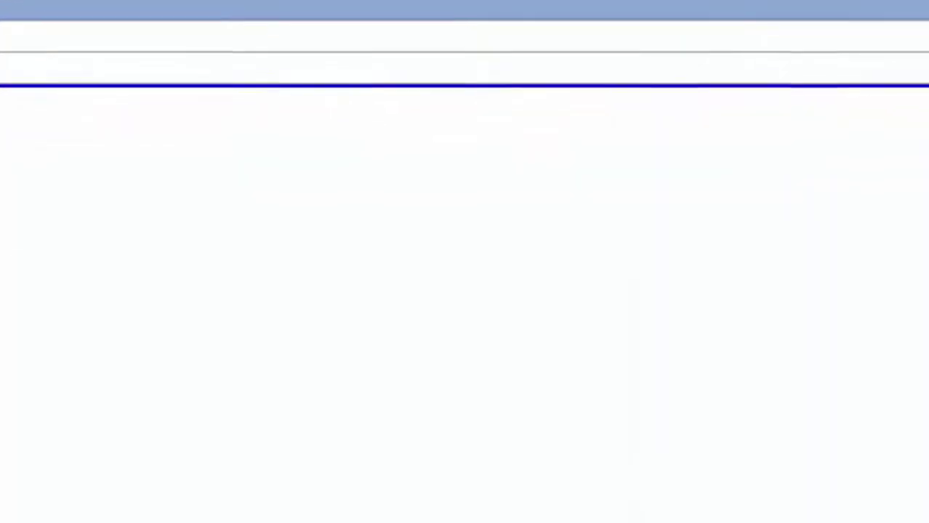
{"action": "mouse_move", "coordinate": [766, 239]}
{"action": "left_mouse_down"}
{"action": "mouse_move", "coordinate": [614, 268]}
{"action": "mouse_move", "coordinate": [462, 231]}
{"action": "left_mouse_up"}
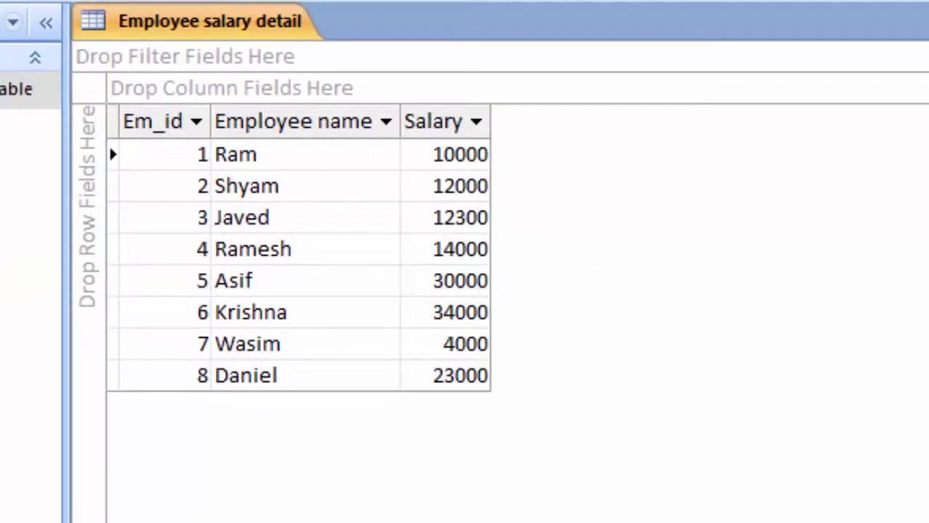
- Filter the PivotTable by Em_id to show only 2, 3 and 4 (Shyam, Javed, Ramesh)
{"action": "left_click", "coordinate": [186, 124]}
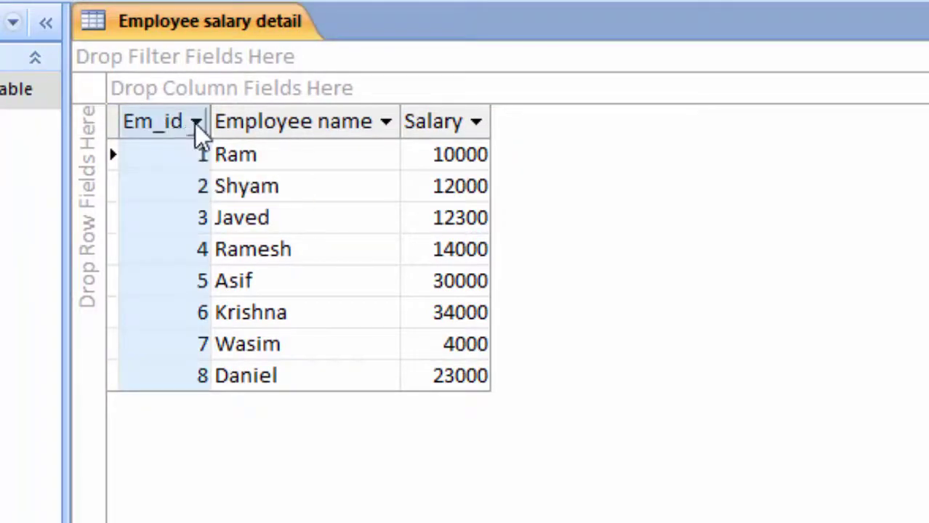
{"action": "left_click", "coordinate": [196, 124]}
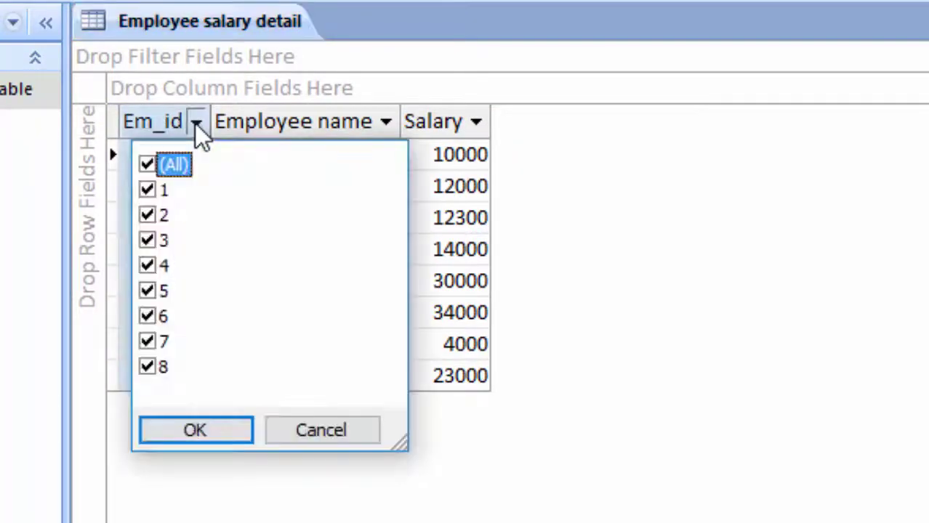
{"action": "left_click", "coordinate": [149, 165]}
{"action": "left_click", "coordinate": [148, 215]}
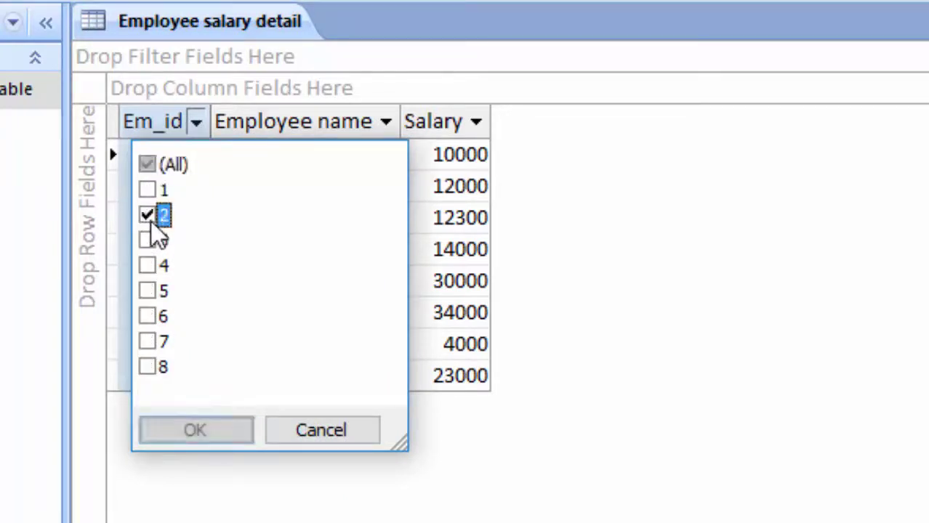
{"action": "left_click", "coordinate": [154, 244]}
{"action": "left_click", "coordinate": [156, 265]}
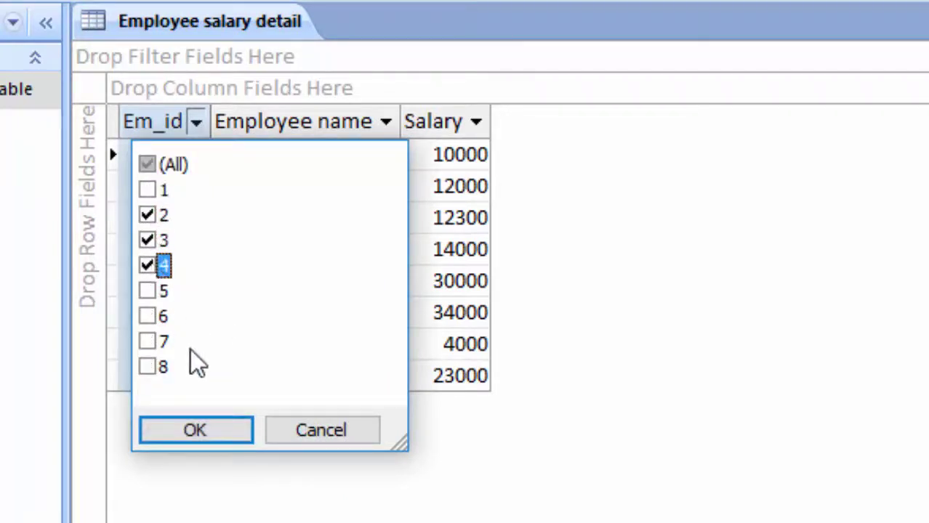
{"action": "left_click", "coordinate": [195, 429]}
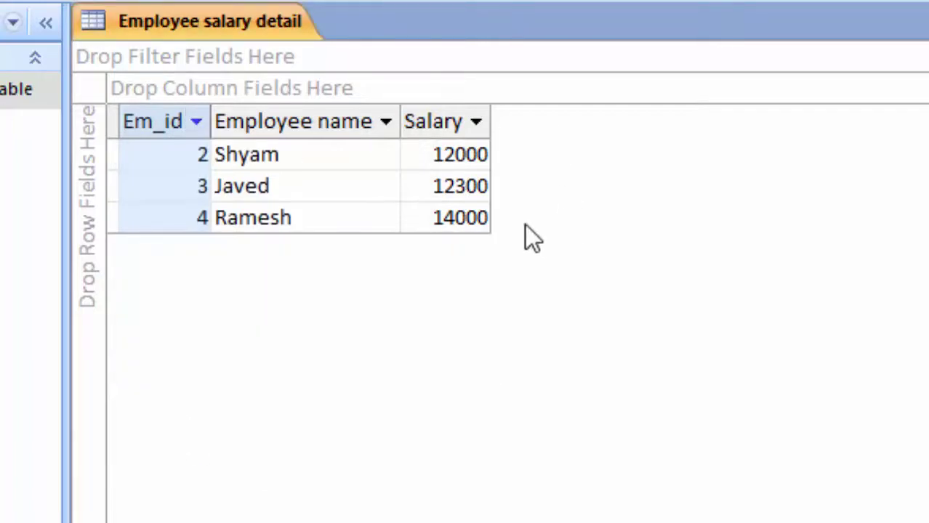
- Filter Salary to only 14000, 12000 and 10000
{"action": "left_click", "coordinate": [477, 123]}
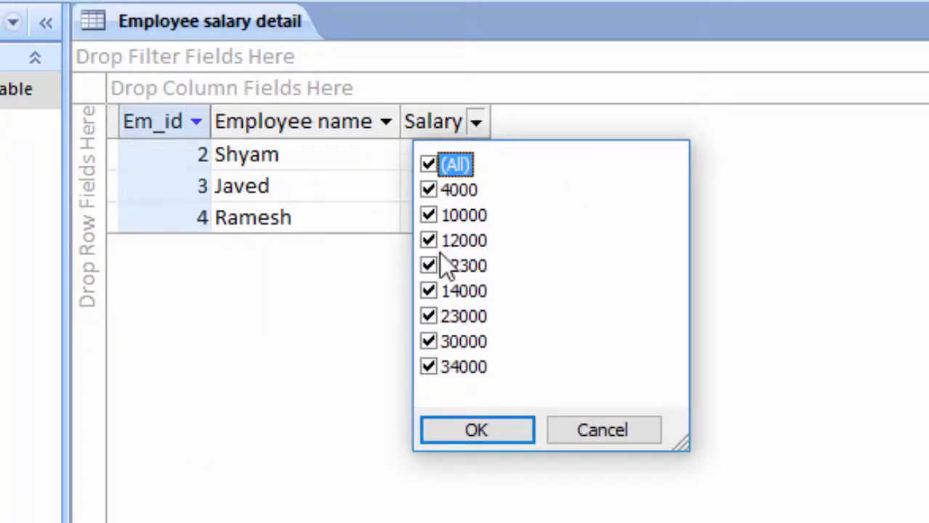
{"action": "left_click", "coordinate": [427, 165]}
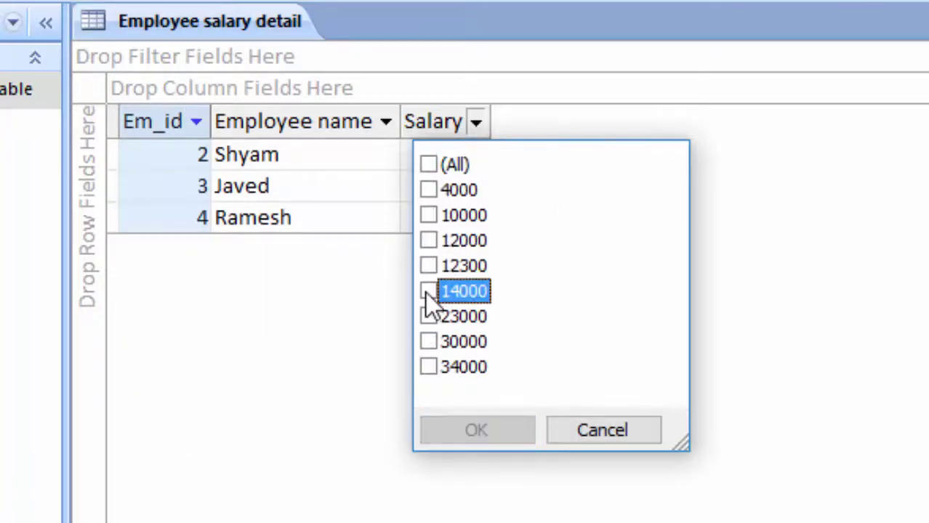
{"action": "left_click", "coordinate": [428, 291]}
{"action": "left_click", "coordinate": [429, 240]}
{"action": "left_click", "coordinate": [428, 225]}
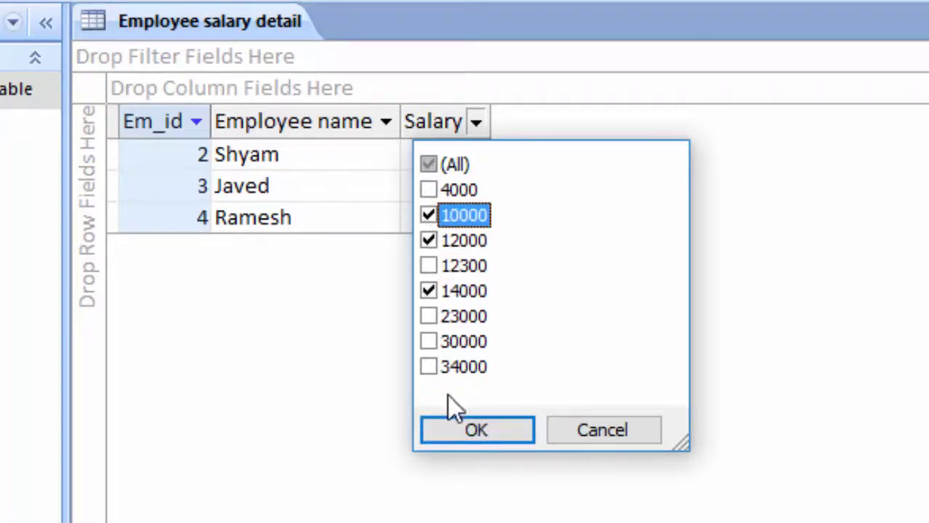
{"action": "left_click", "coordinate": [448, 436]}
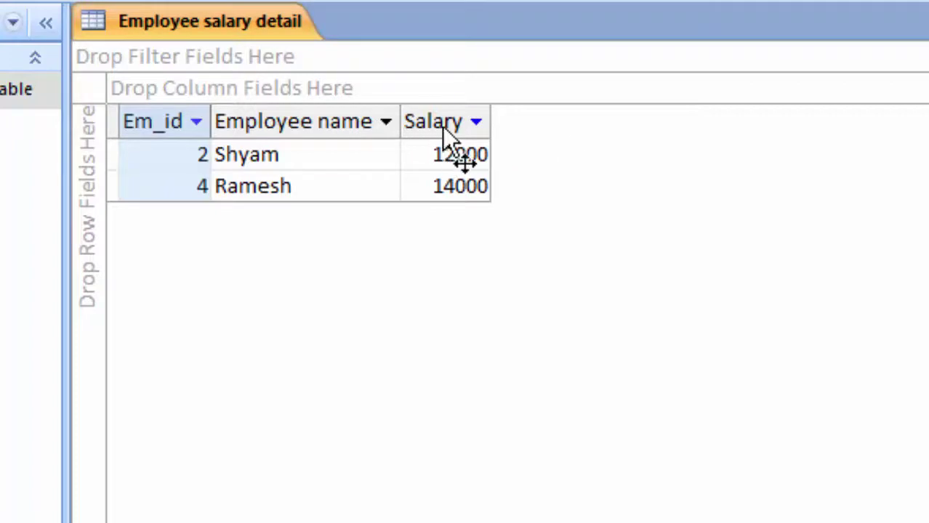
- Restore the Salary filter to include all salary values
{"action": "left_click", "coordinate": [472, 123]}
{"action": "left_click", "coordinate": [431, 188]}
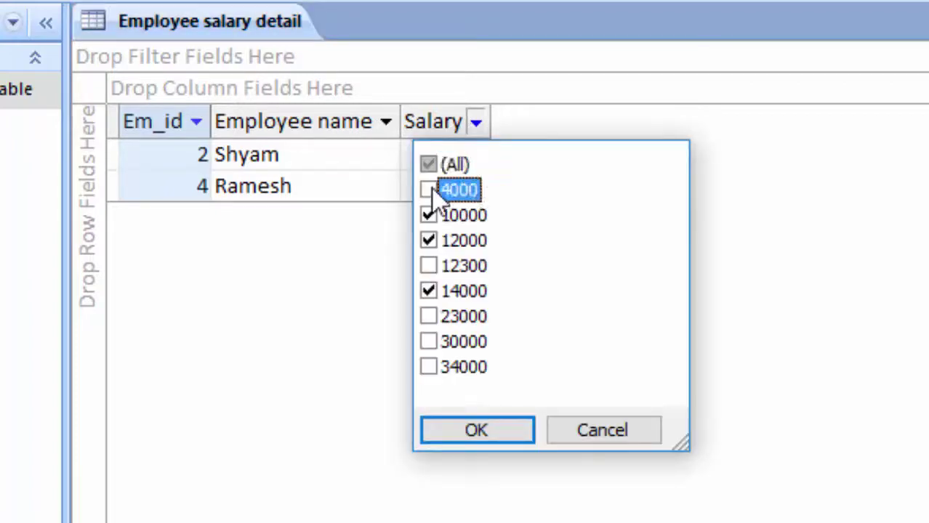
{"action": "left_click", "coordinate": [428, 166]}
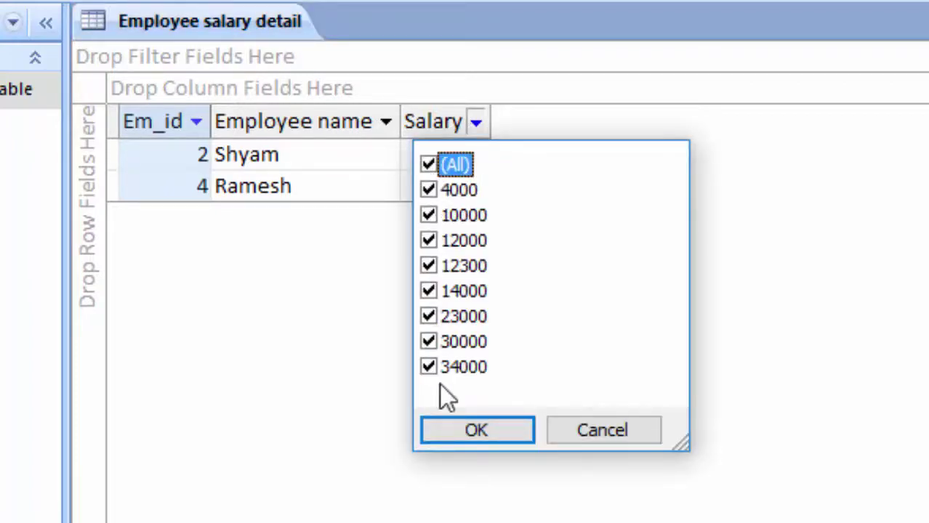
{"action": "left_click", "coordinate": [476, 430]}
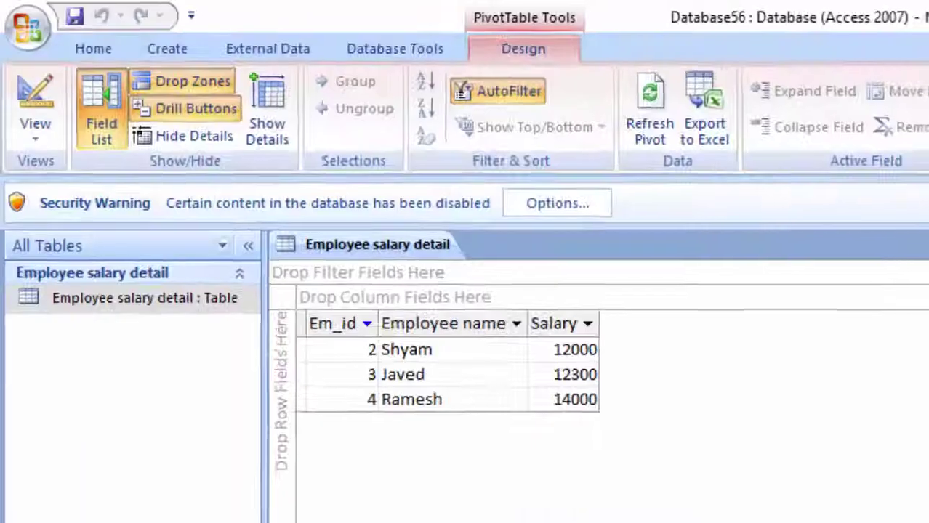
- Close the PivotTable without saving and reopen Employee salary detail in PivotChart view
{"action": "left_click", "coordinate": [649, 402]}
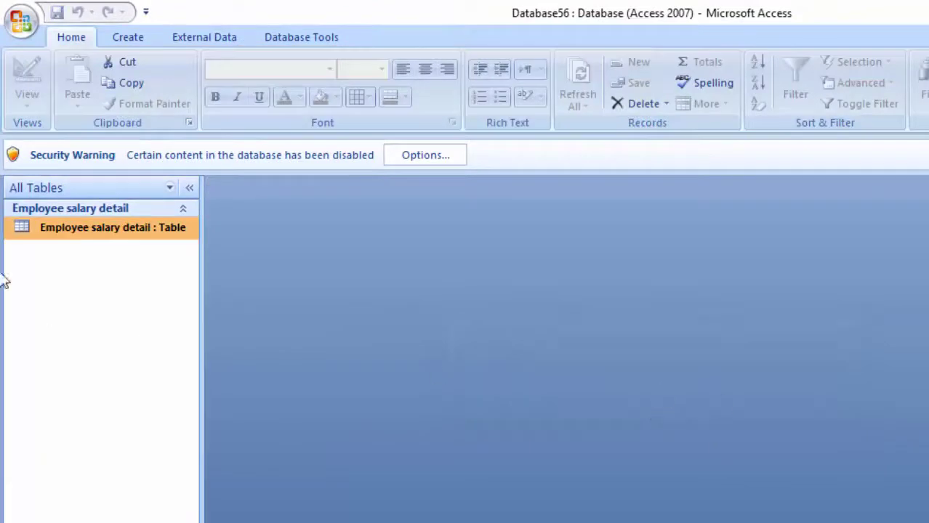
{"action": "double_click", "coordinate": [102, 232]}
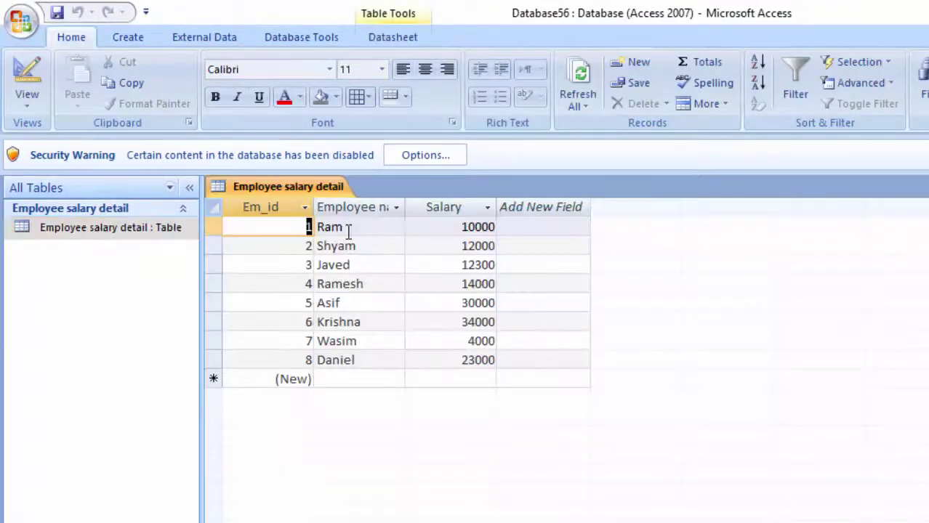
{"action": "left_click", "coordinate": [27, 102]}
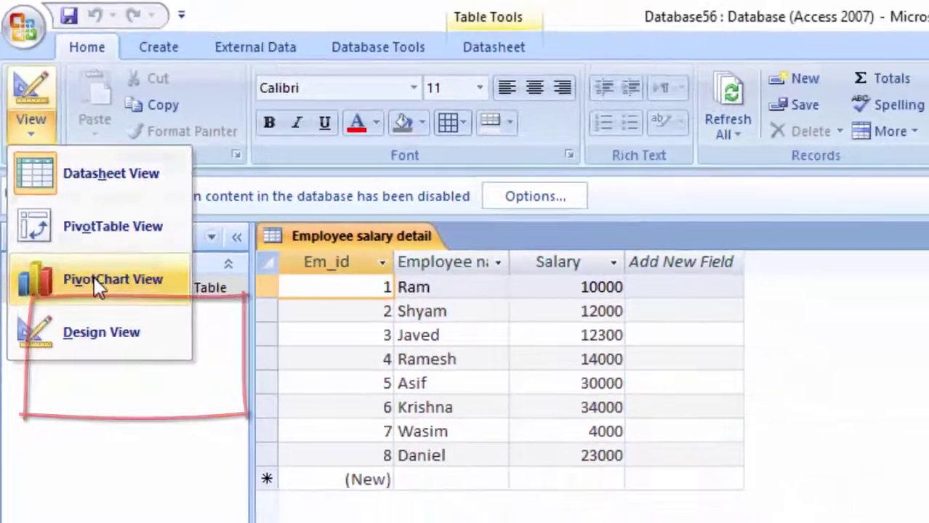
{"action": "left_click", "coordinate": [98, 284]}
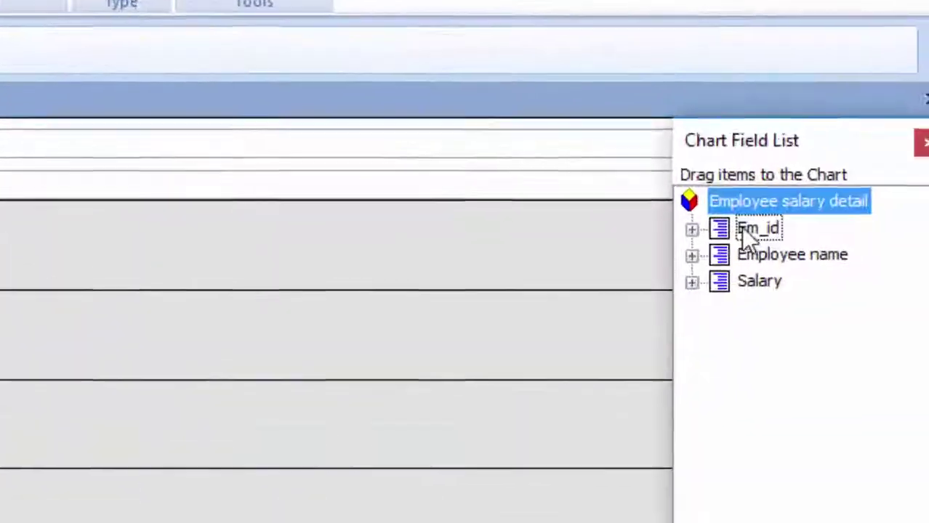
- Chart Sum of Em_id and pick the Employee name and Salary fields
{"action": "left_click_drag", "start_coordinate": [740, 226], "coordinate": [260, 332]}
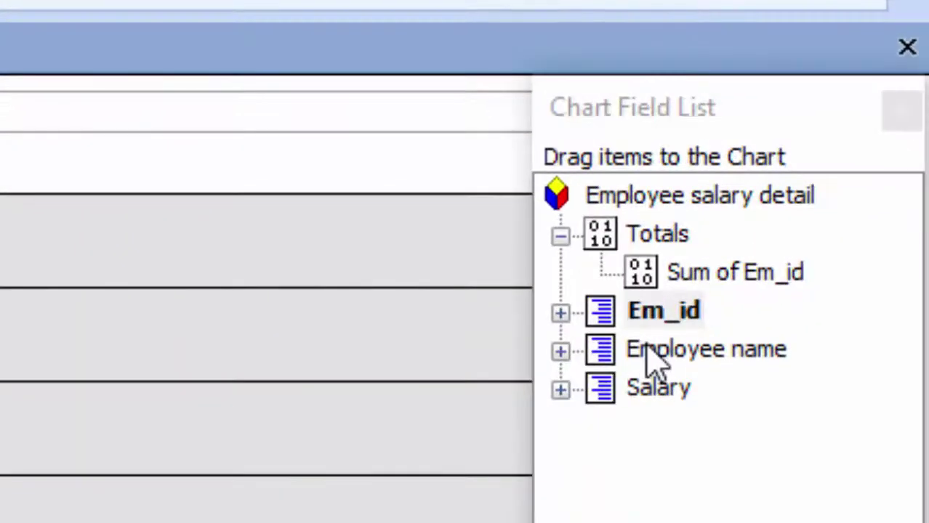
{"action": "left_click", "coordinate": [927, 261]}
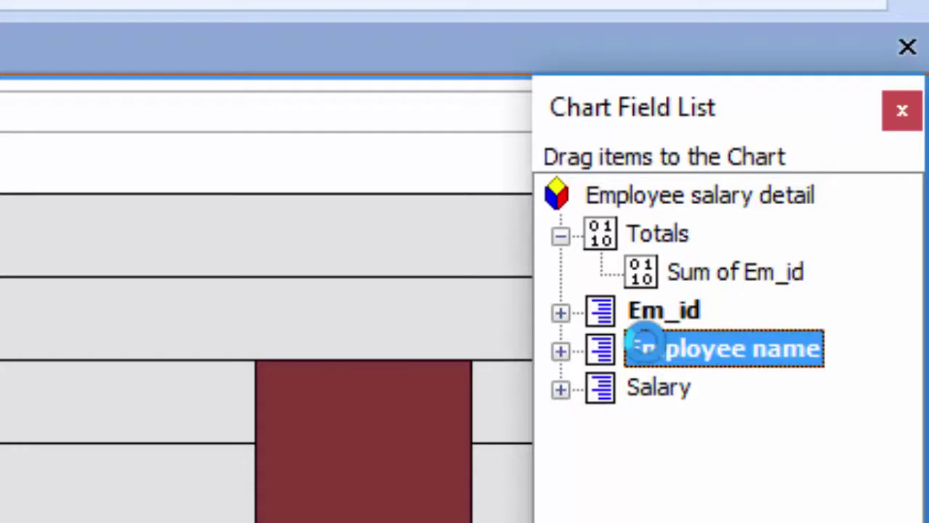
{"action": "left_click", "coordinate": [658, 390]}
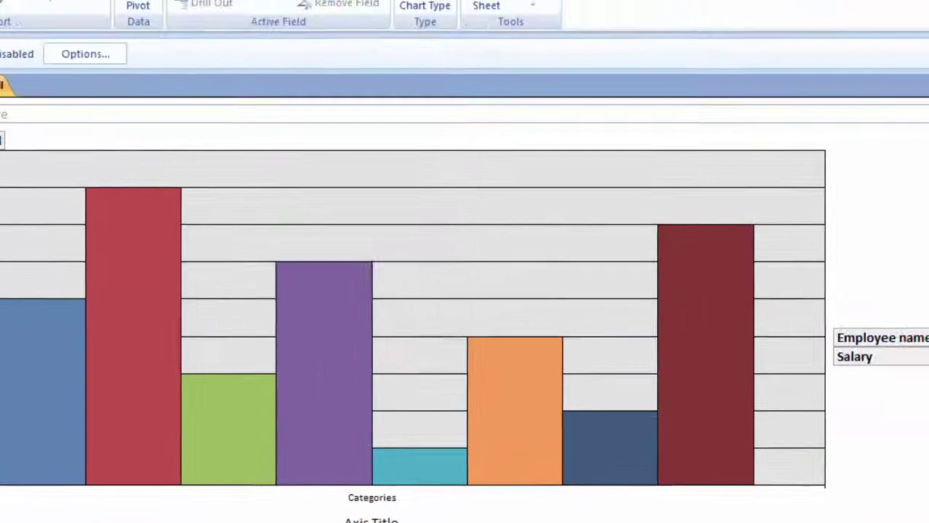
- Close the chart without saving, reopen the table as a blank PivotChart, and select Salary
{"action": "key", "text": "ctrl+F4"}
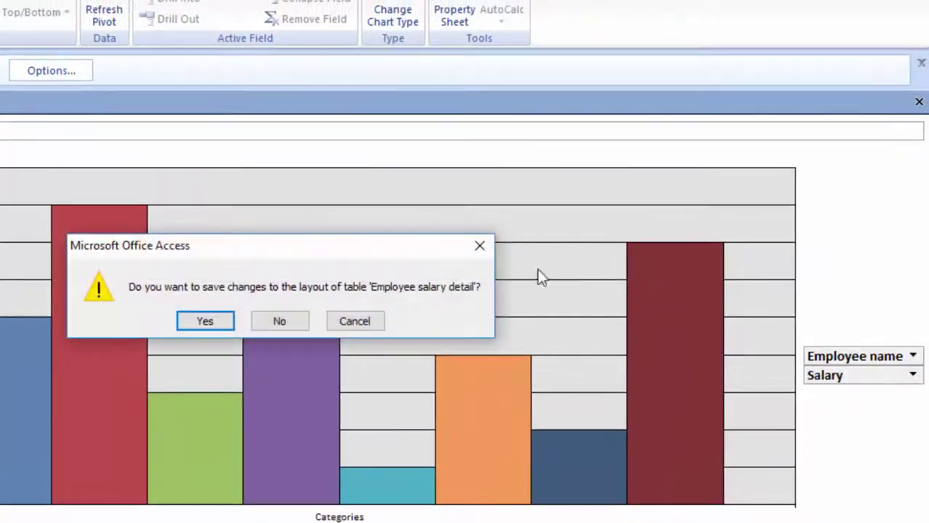
{"action": "left_click", "coordinate": [280, 323]}
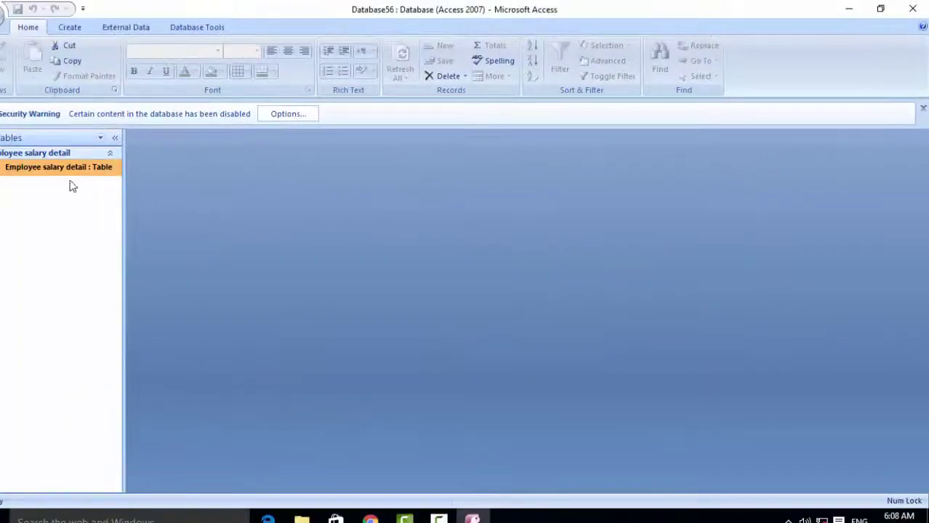
{"action": "double_click", "coordinate": [72, 168]}
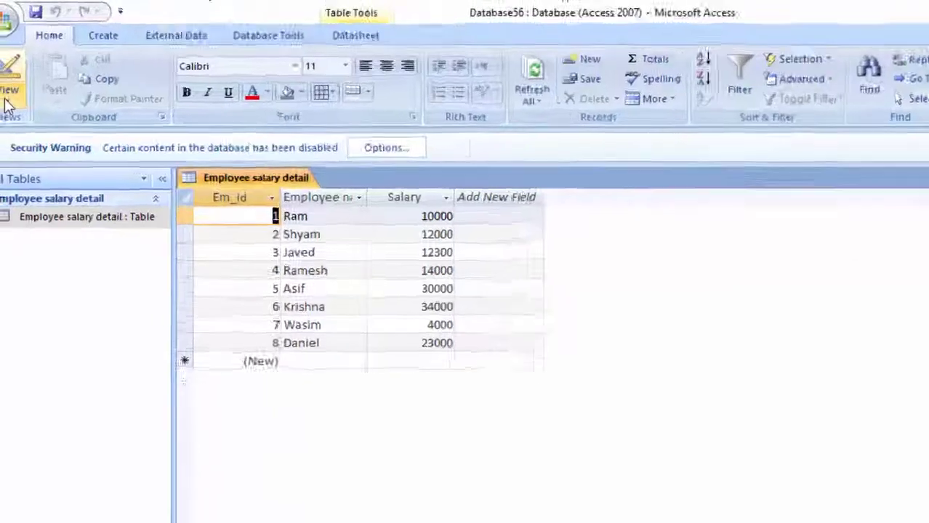
{"action": "left_click", "coordinate": [3, 69]}
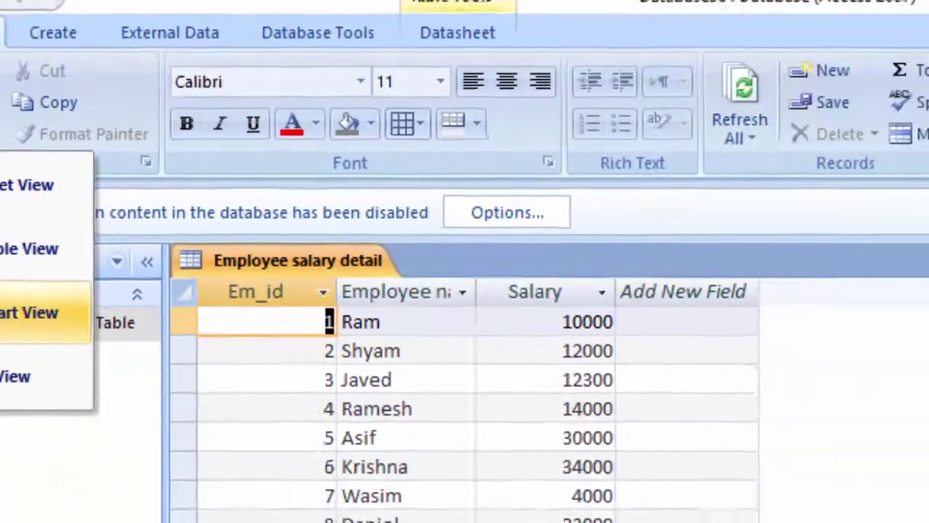
{"action": "left_click", "coordinate": [153, 370]}
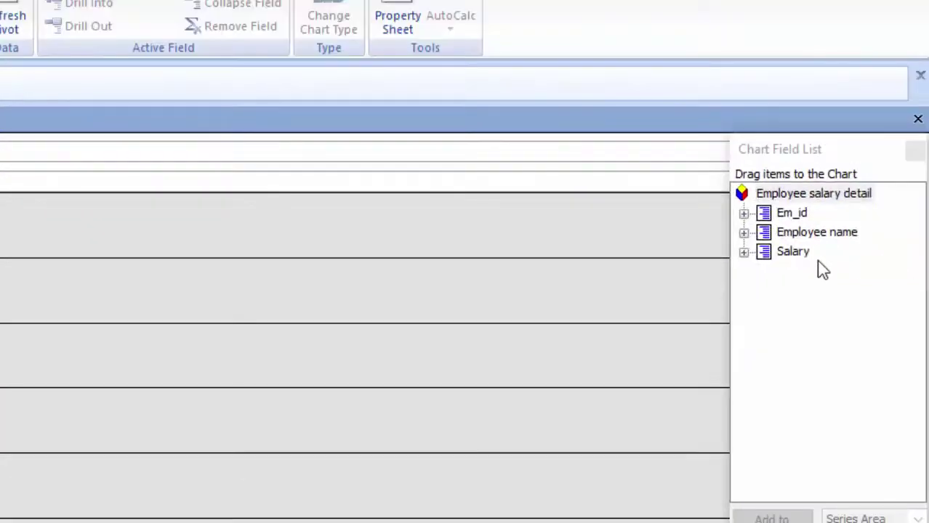
{"action": "left_click", "coordinate": [799, 253]}
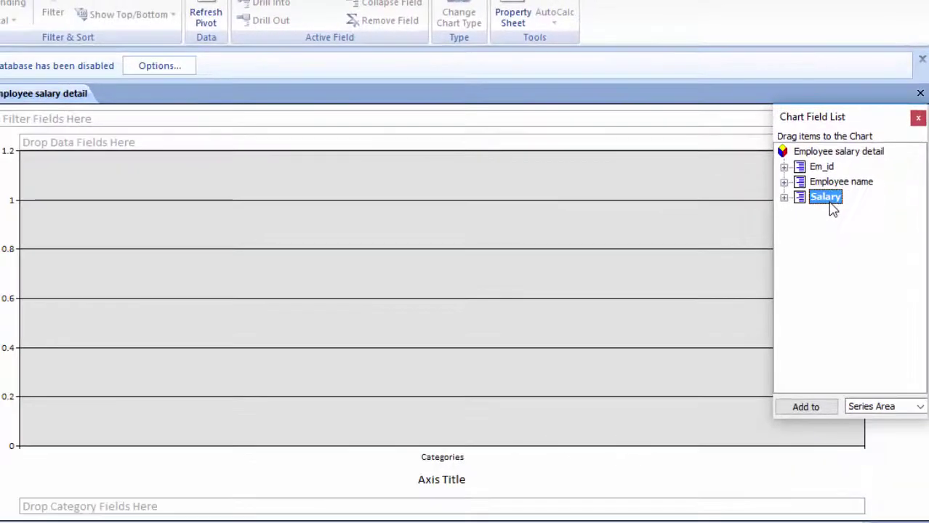
- Plot Sum of Salary as eight columns (4000 to 34000) and hide the Chart Field List
{"action": "left_click_drag", "start_coordinate": [827, 200], "coordinate": [479, 244]}
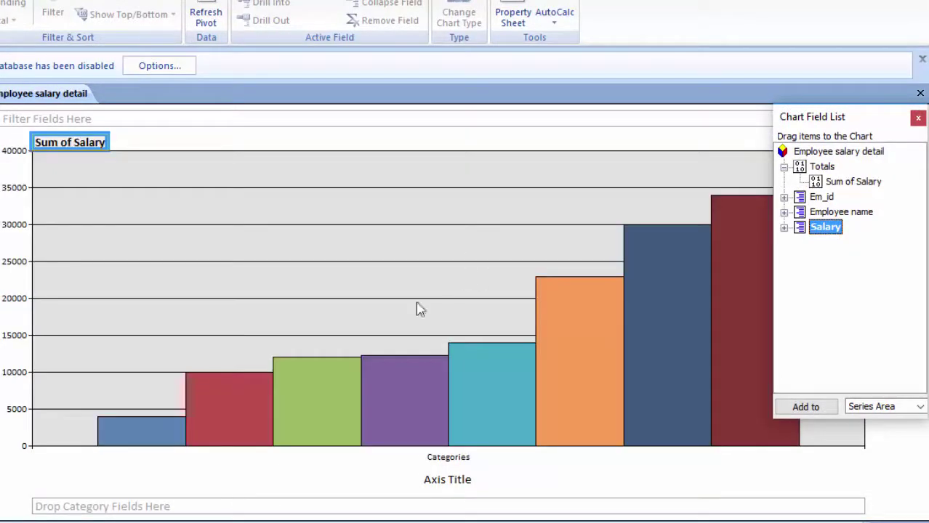
{"action": "left_click", "coordinate": [919, 120]}
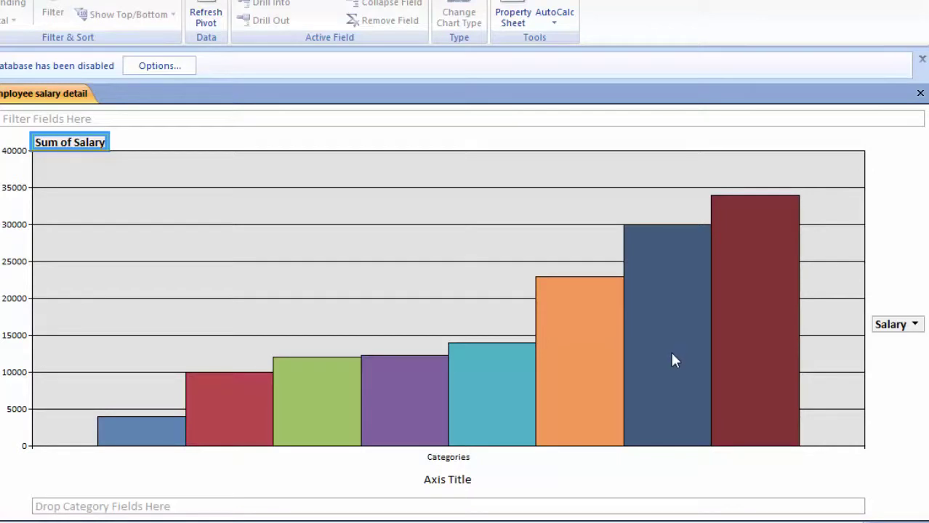
{"action": "mouse_move", "coordinate": [683, 358]}
{"action": "left_click", "coordinate": [166, 439]}
{"action": "left_click", "coordinate": [218, 405]}
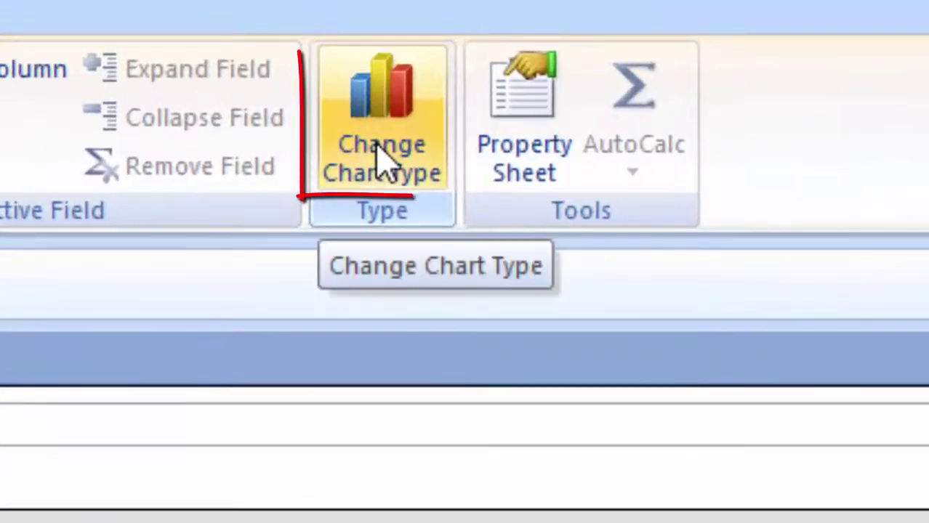
{"action": "left_click", "coordinate": [457, 17]}
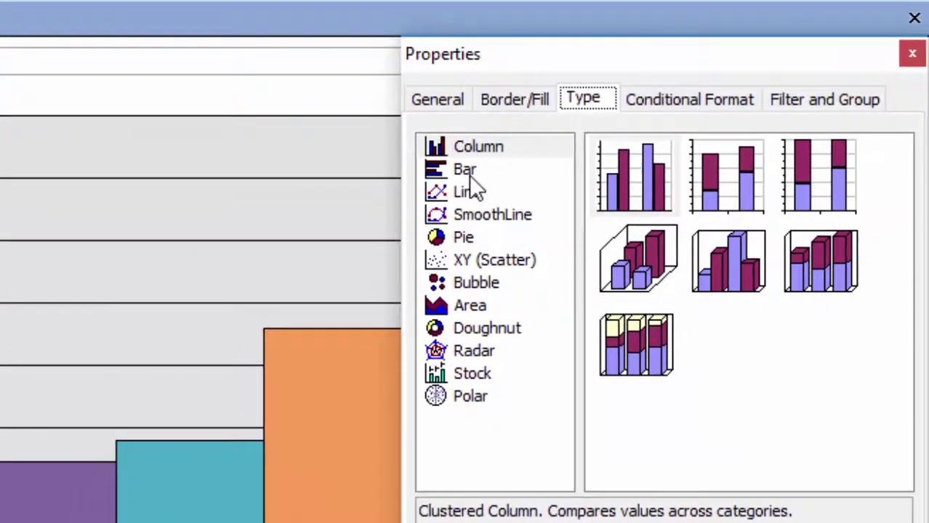
{"action": "left_click", "coordinate": [471, 180]}
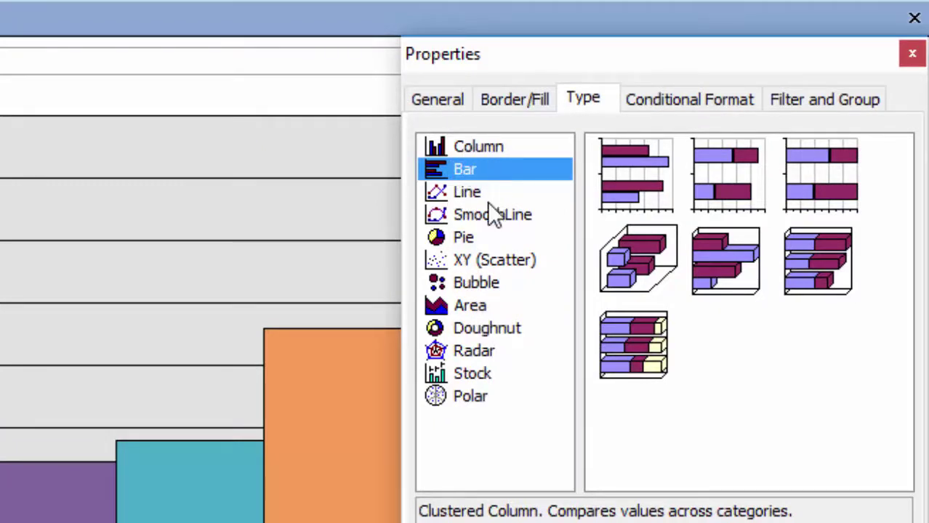
{"action": "left_click", "coordinate": [459, 235]}
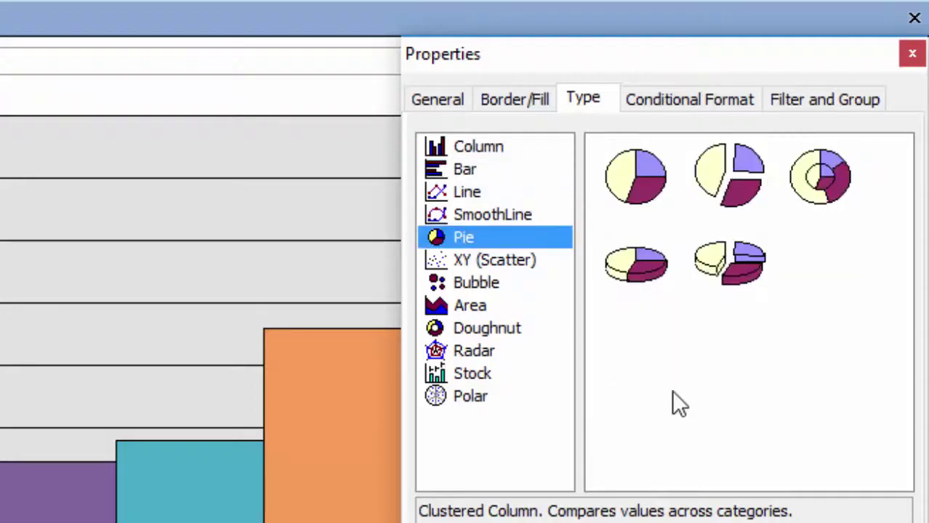
{"action": "left_click", "coordinate": [725, 190]}
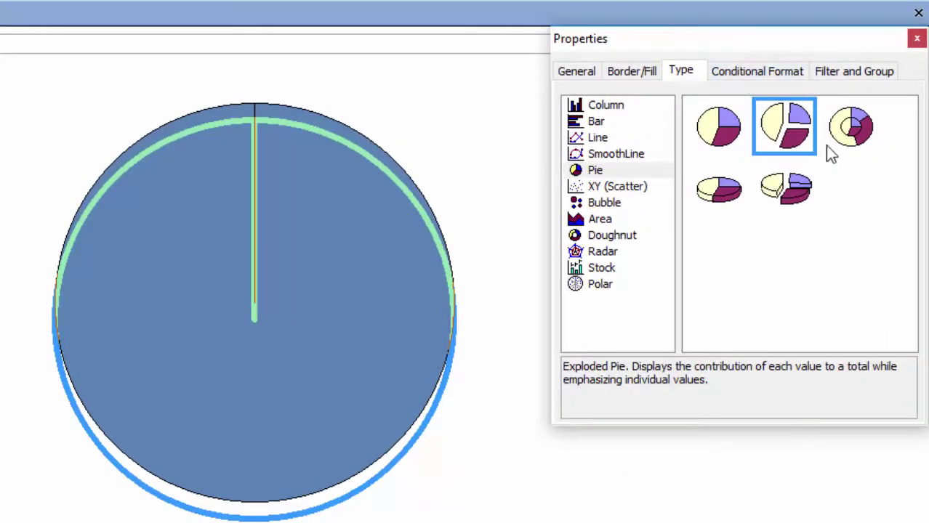
{"action": "left_click", "coordinate": [829, 141]}
{"action": "left_click", "coordinate": [722, 148]}
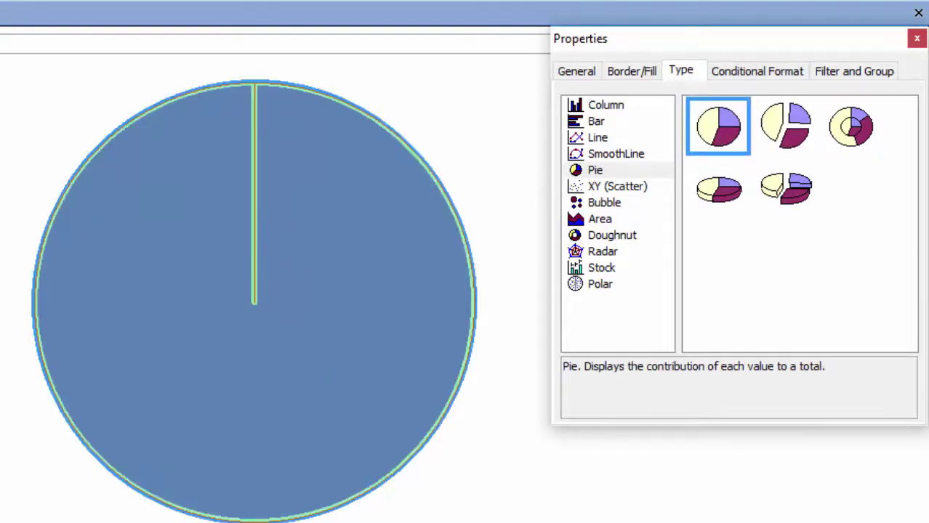
{"action": "left_click", "coordinate": [593, 109]}
{"action": "left_click", "coordinate": [715, 128]}
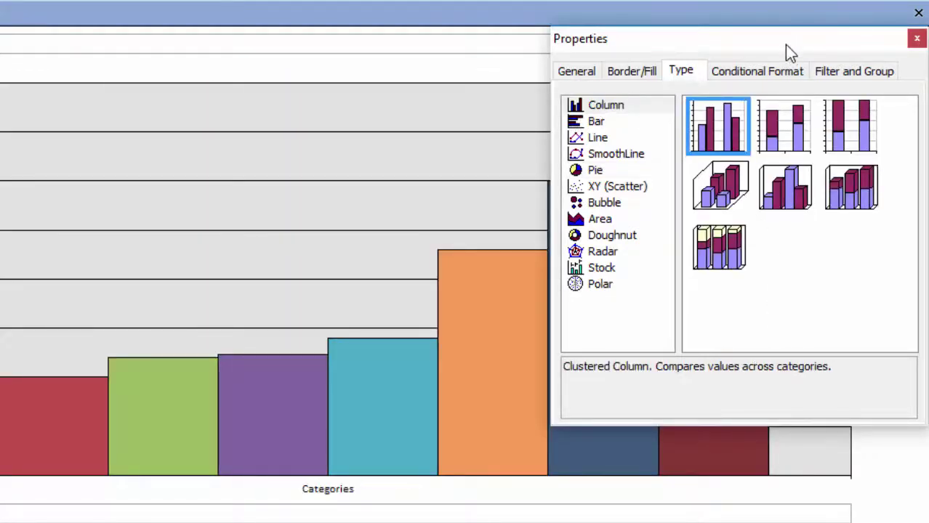
{"action": "left_click_drag", "start_coordinate": [748, 42], "coordinate": [200, 0]}
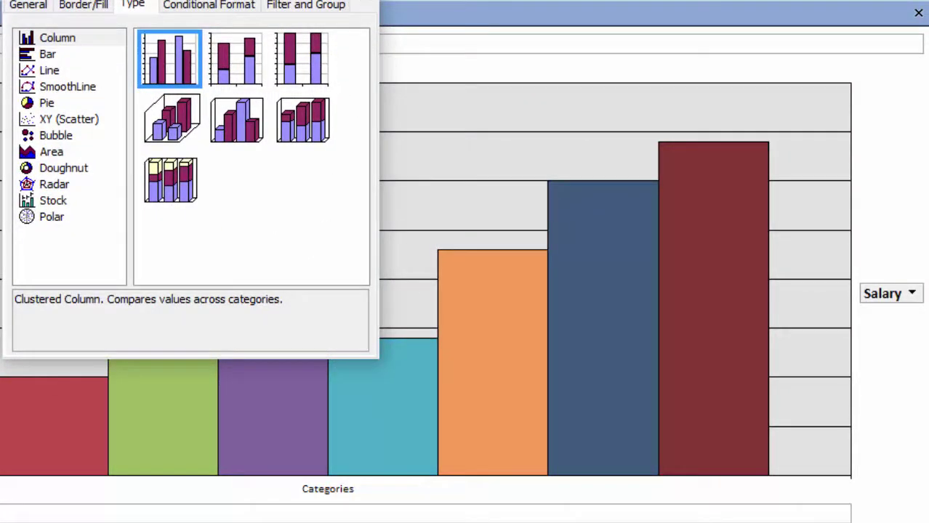
{"action": "key", "text": "Escape"}
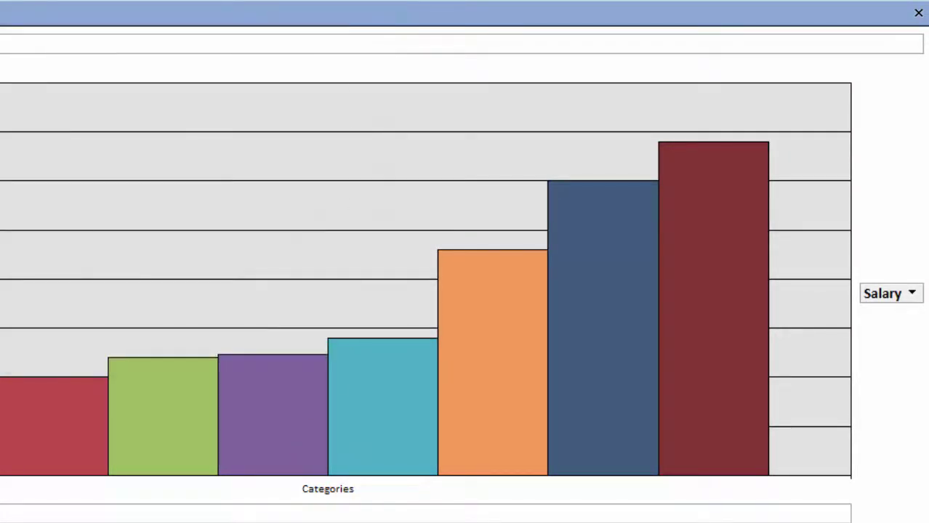